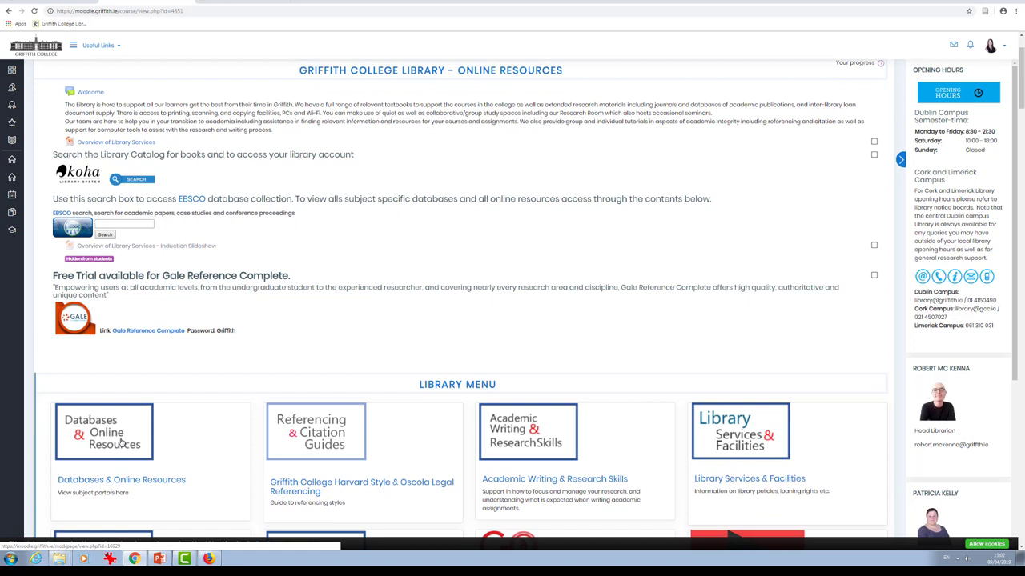
# Browse the Design subject portal under Databases & Online Resources, then return to the Moodle page.
pyautogui.click(157, 486)
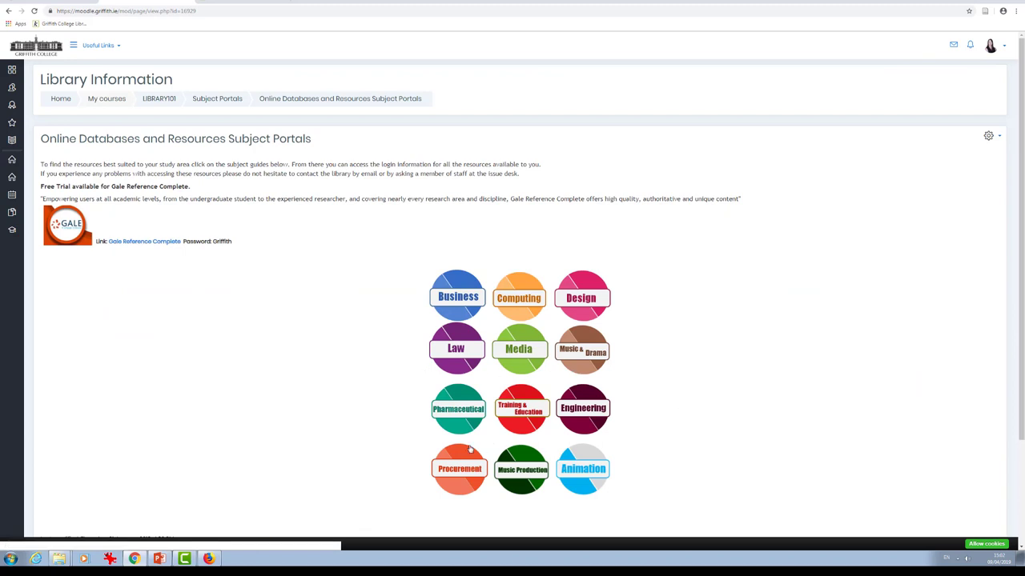
pyautogui.click(584, 305)
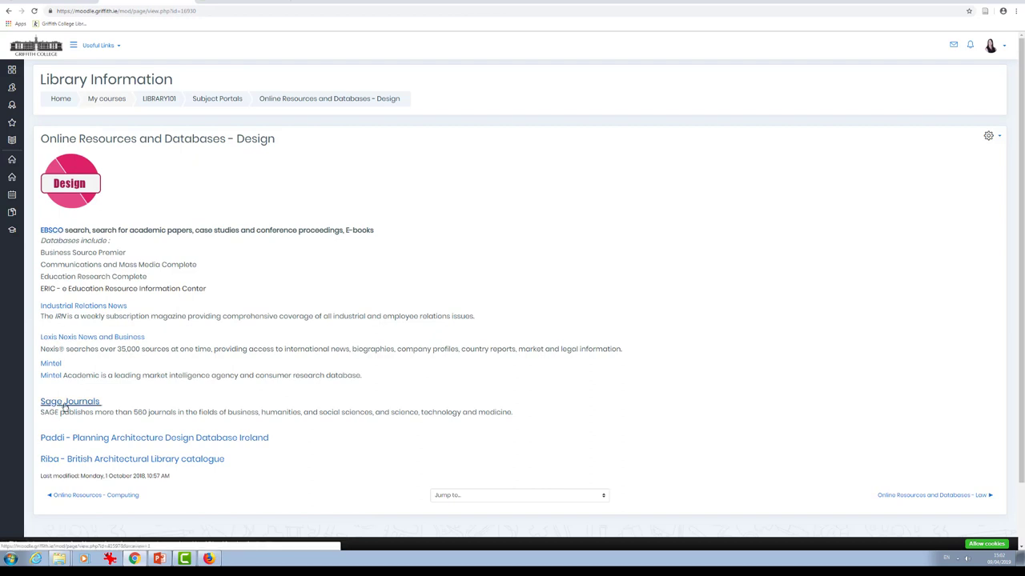
pyautogui.click(8, 12)
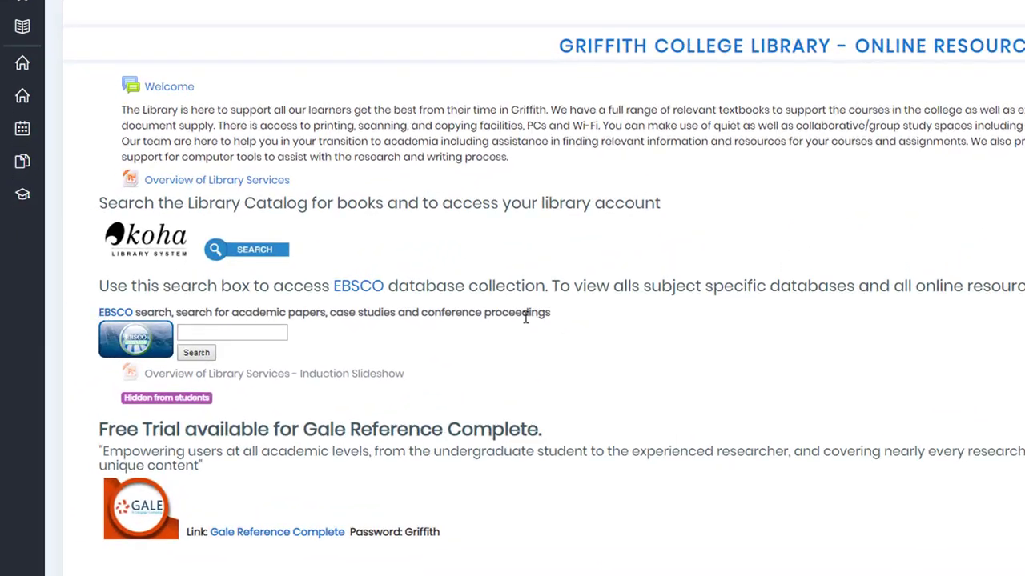
# Launch the Moodle EBSCO search to open full-text EBSCOhost results in a new tab.
pyautogui.moveTo(552, 313); pyautogui.dragTo(97, 312)
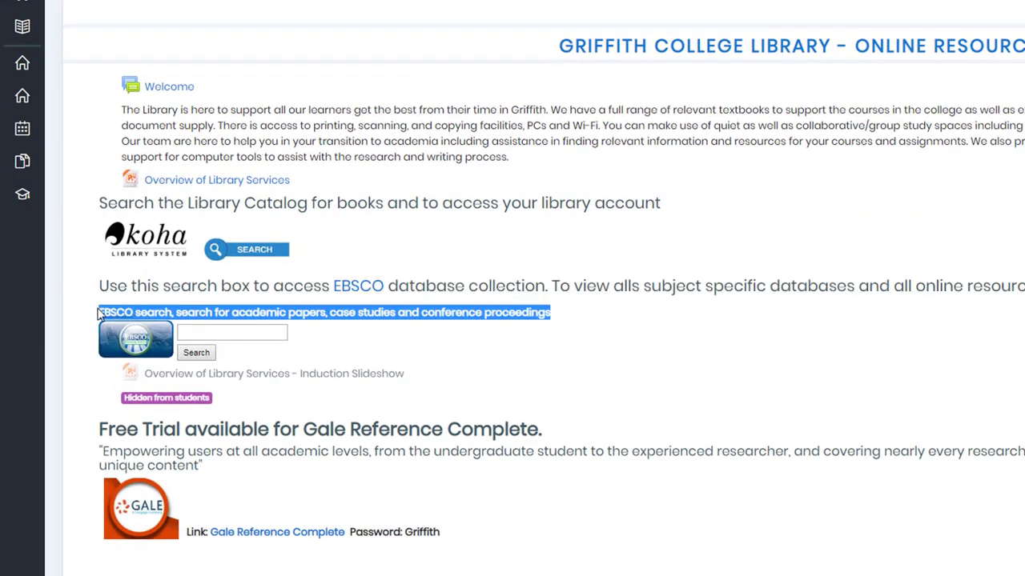
pyautogui.click(226, 331)
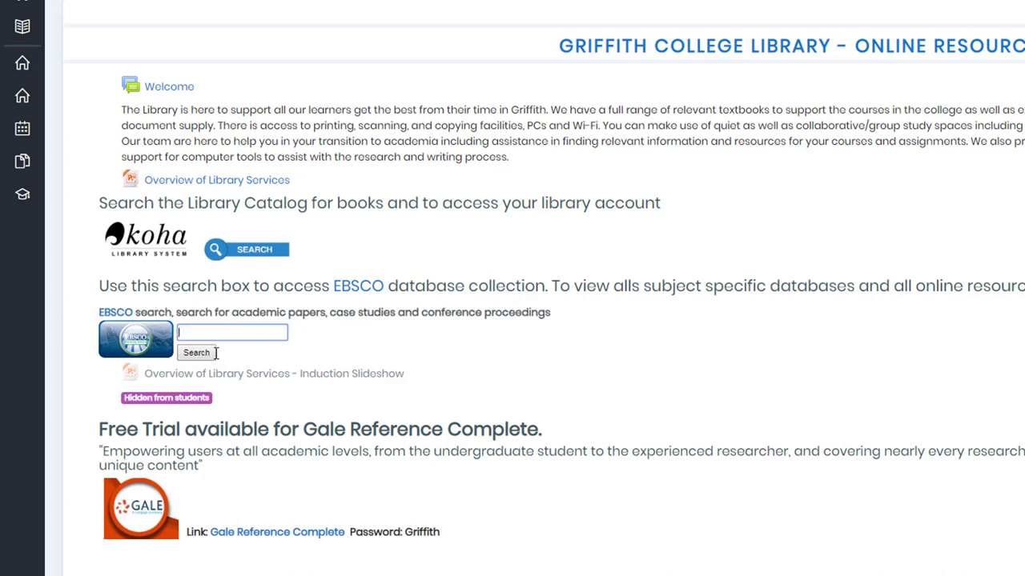
pyautogui.click(205, 357)
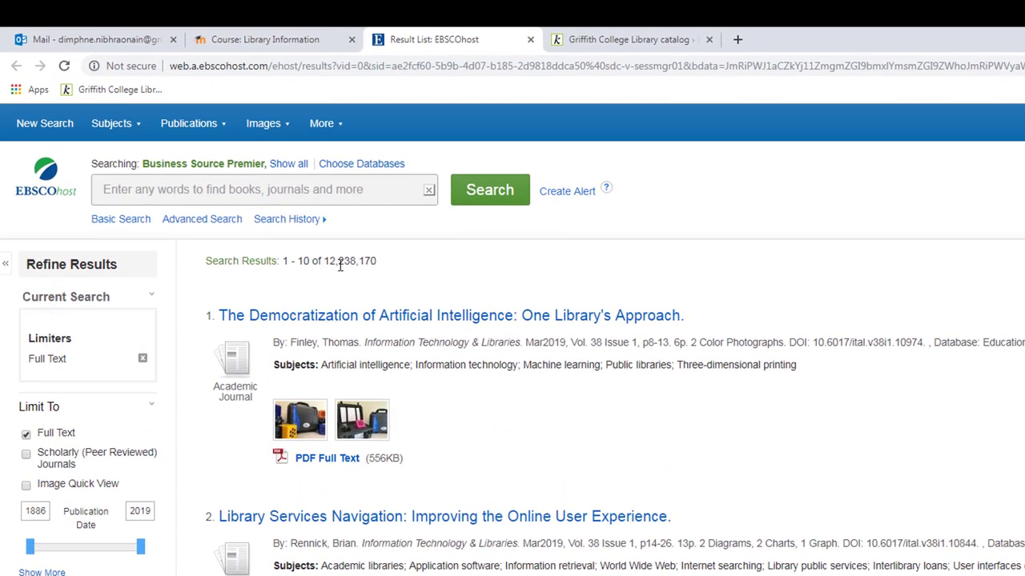
# Run an advanced search for 'chair design', picked from the autocomplete suggestions.
pyautogui.click(215, 221)
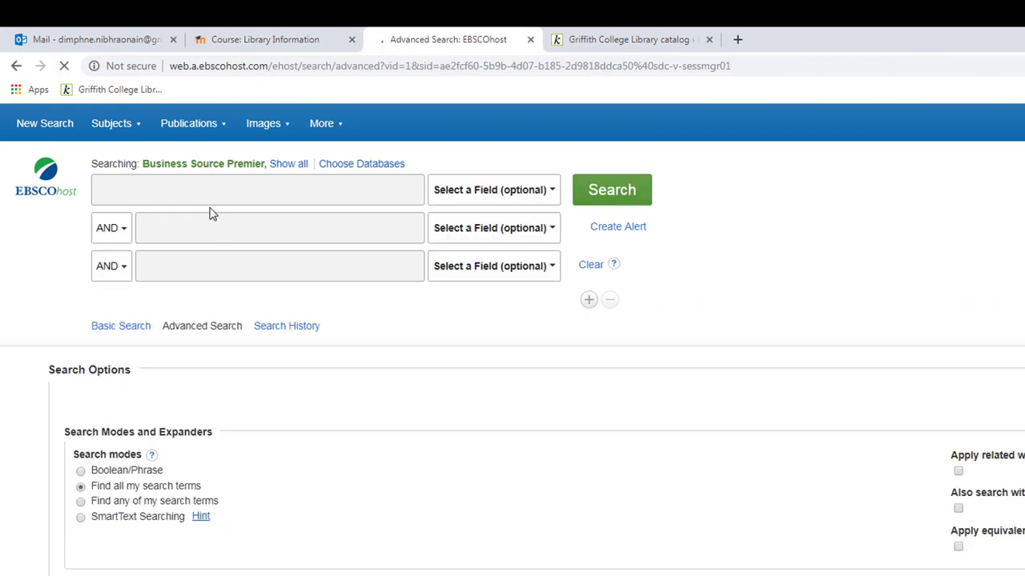
pyautogui.click(210, 191)
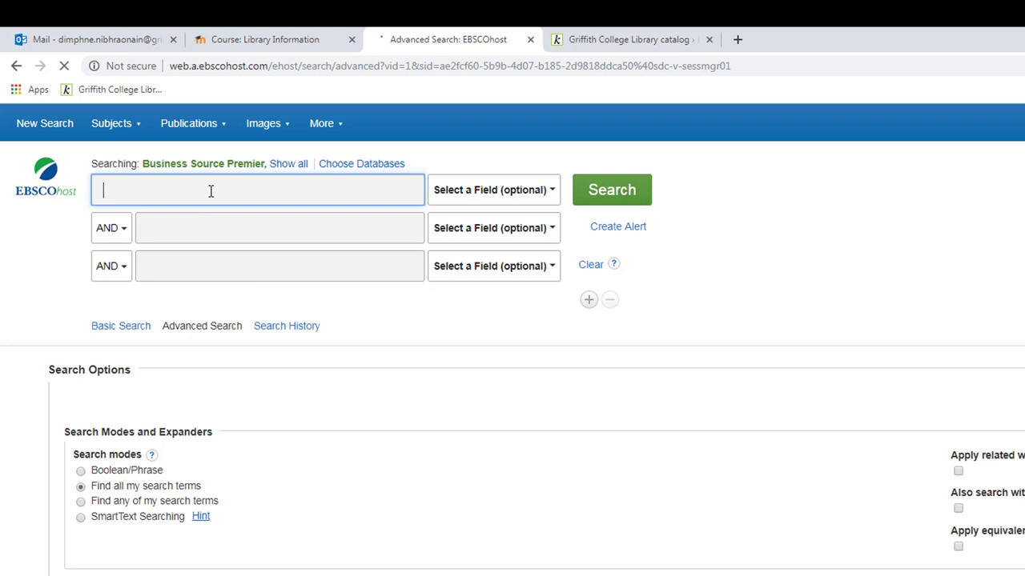
pyautogui.write('chair ')
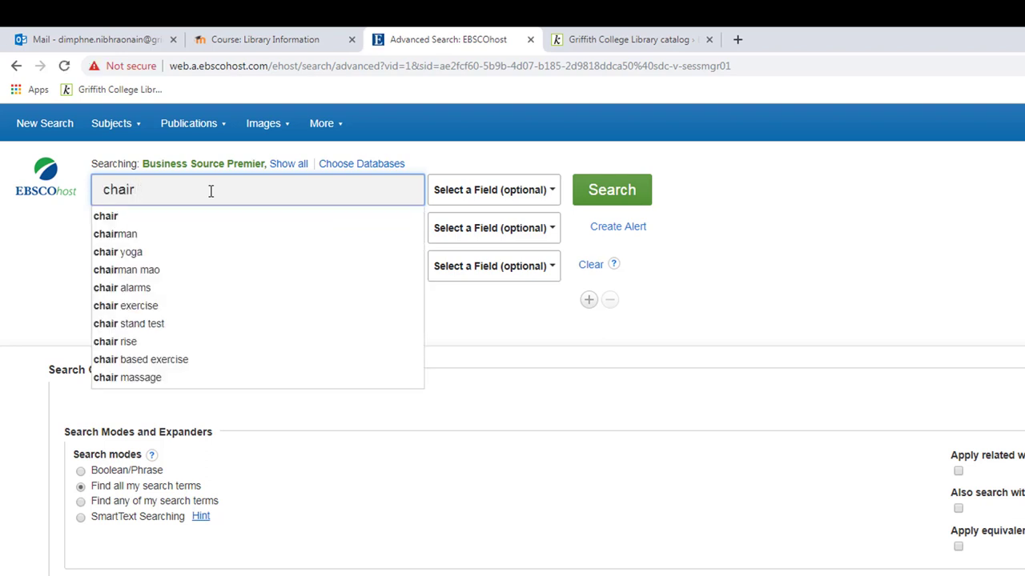
pyautogui.write('de')
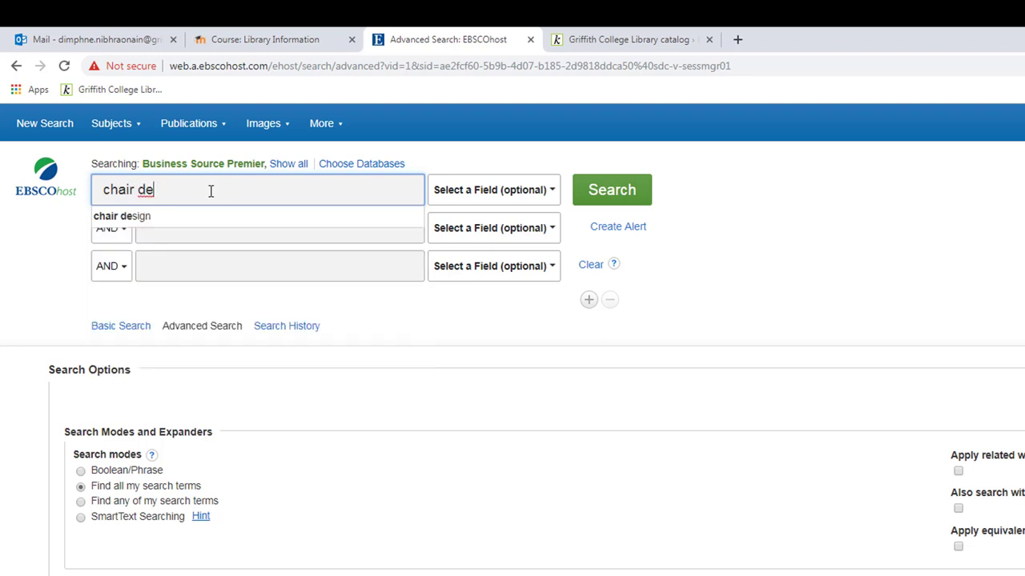
pyautogui.click(109, 222)
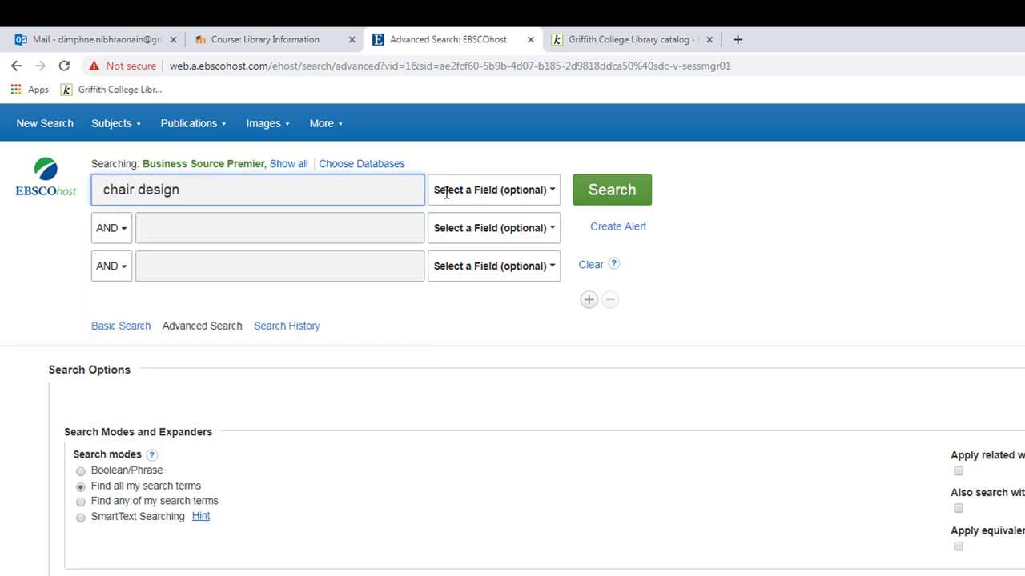
pyautogui.click(638, 203)
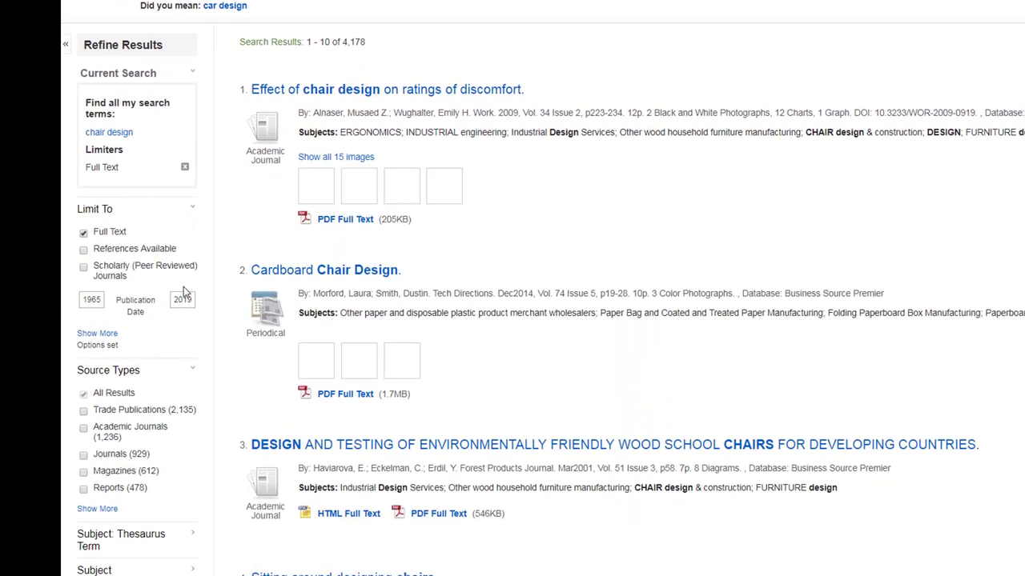
# Limit results to Scholarly (Peer Reviewed) Journals published from 2012 onward.
pyautogui.click(84, 267)
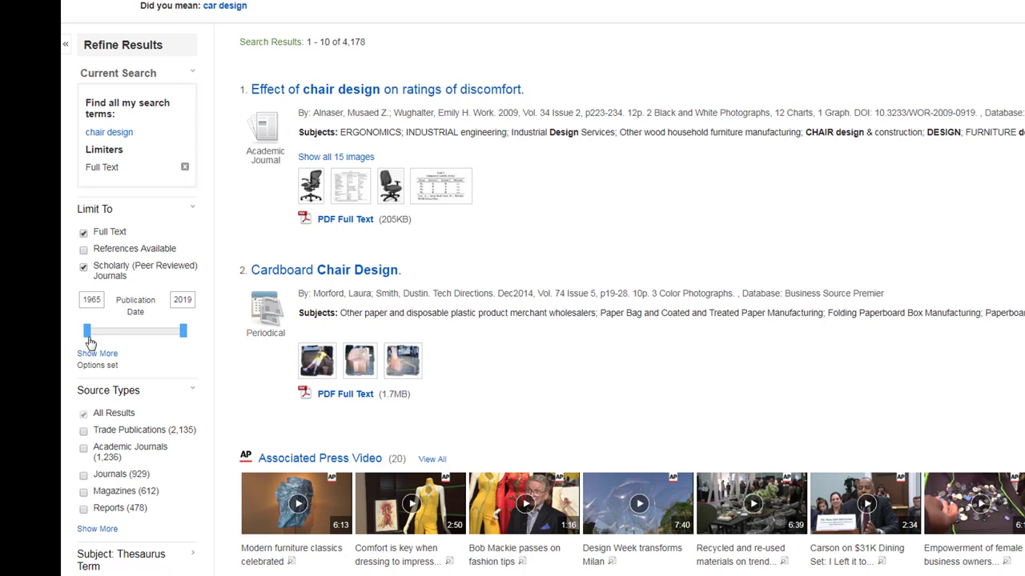
pyautogui.moveTo(87, 333); pyautogui.dragTo(176, 319)
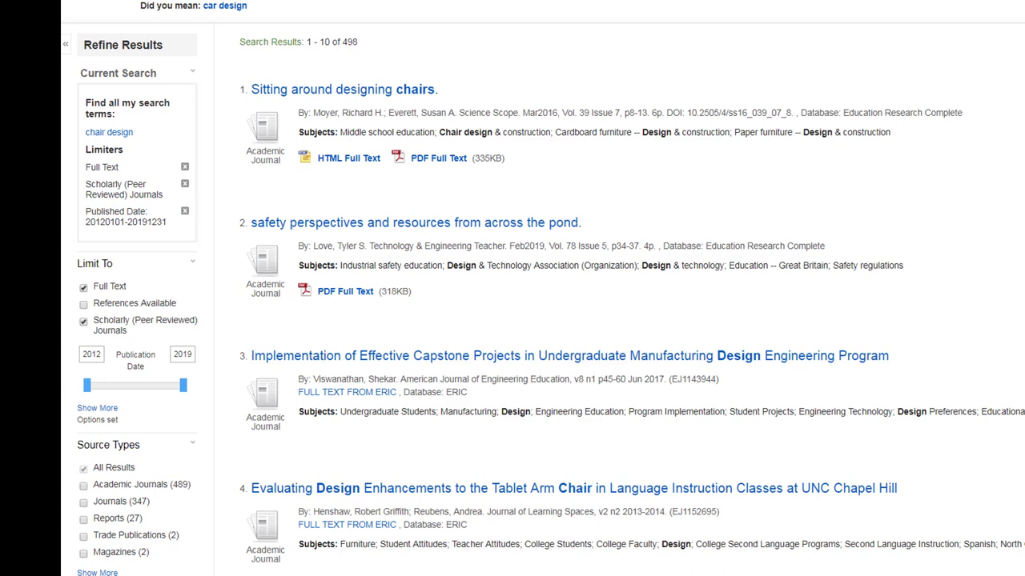
pyautogui.scroll(-1, 262, 212)
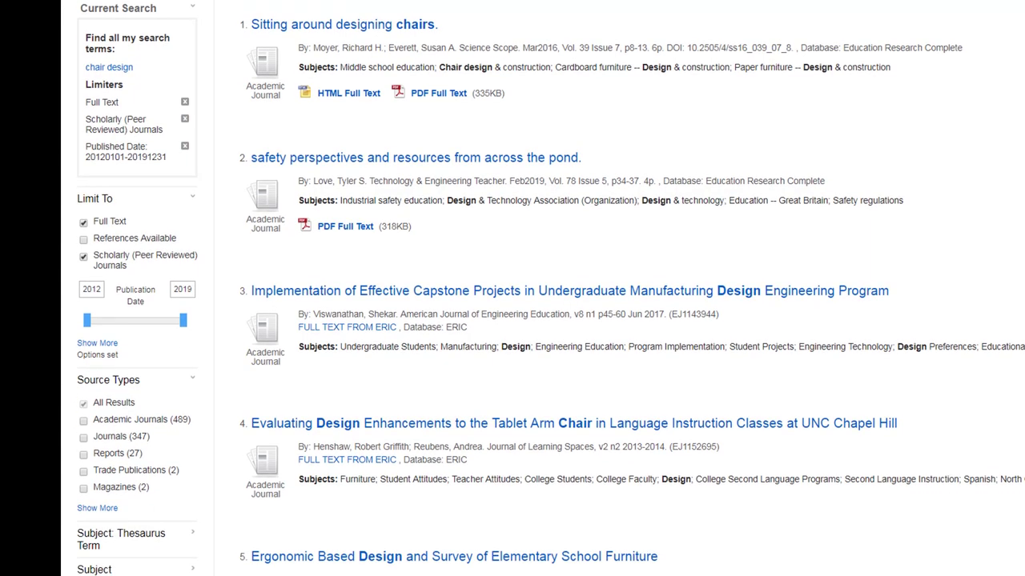
pyautogui.scroll(-1, 217, 446)
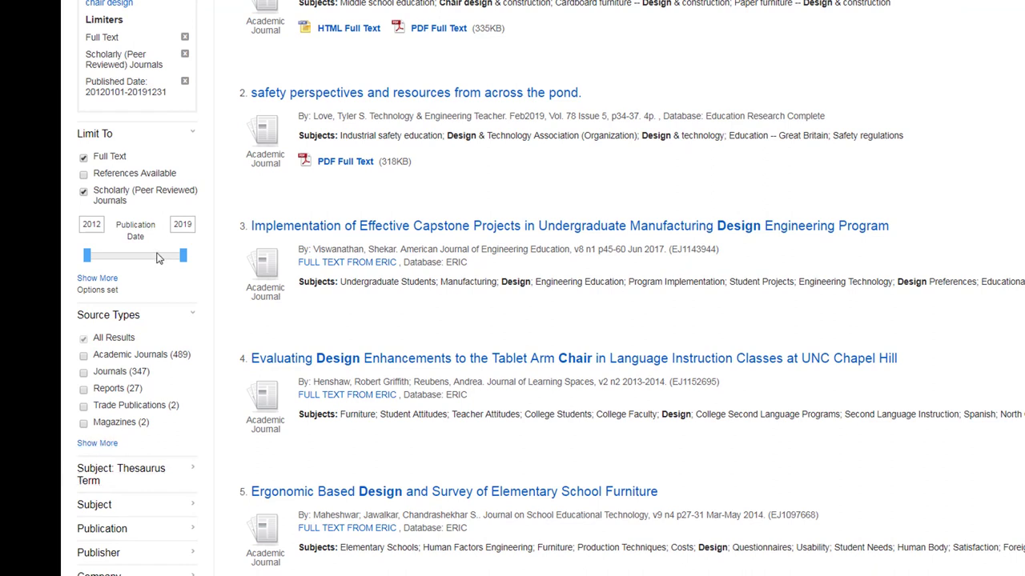
# Expand the Subject filter and browse the full subject list before closing it.
pyautogui.click(94, 505)
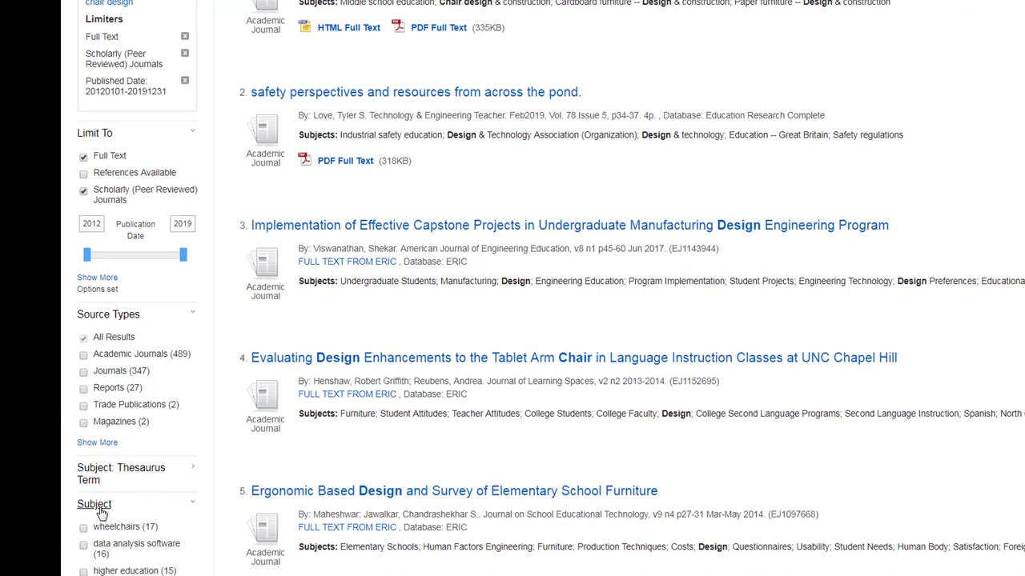
pyautogui.scroll(-2, 102, 516)
pyautogui.click(103, 516)
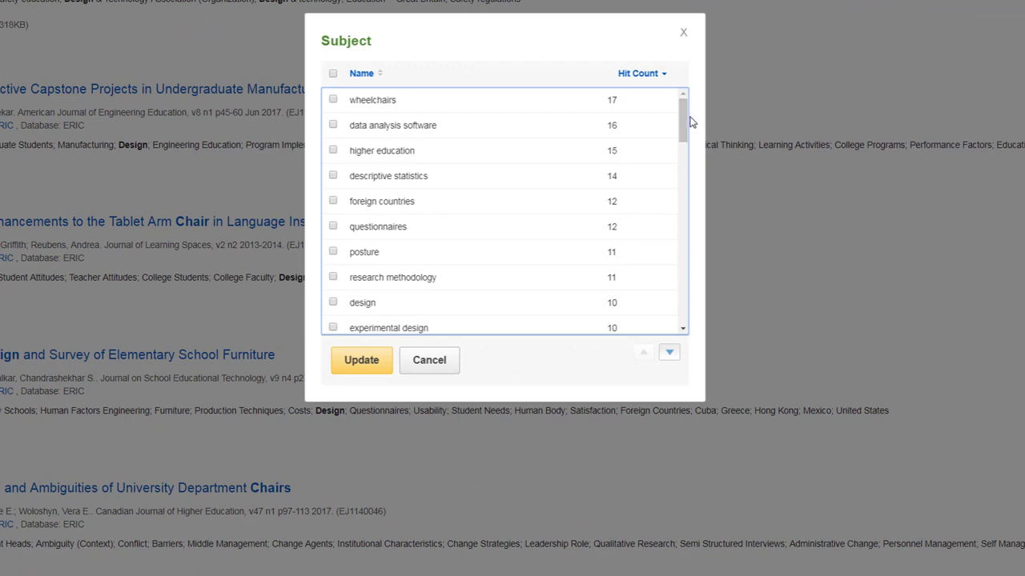
pyautogui.moveTo(683, 130)
pyautogui.mouseDown()
pyautogui.moveTo(678, 189)
pyautogui.moveTo(668, 119)
pyautogui.mouseUp()
pyautogui.scroll(-2, 357, 265)
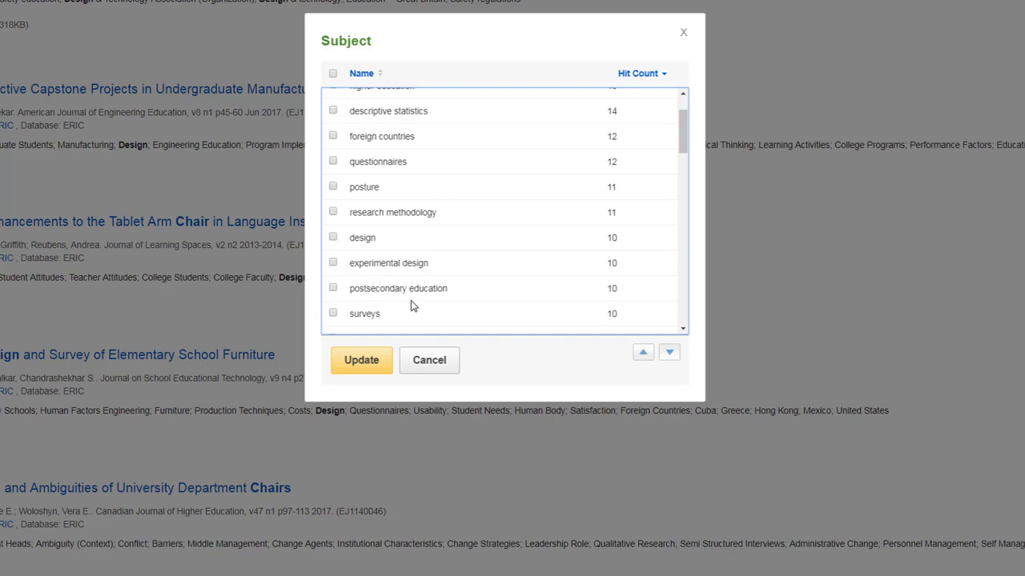
pyautogui.scroll(-4, 413, 303)
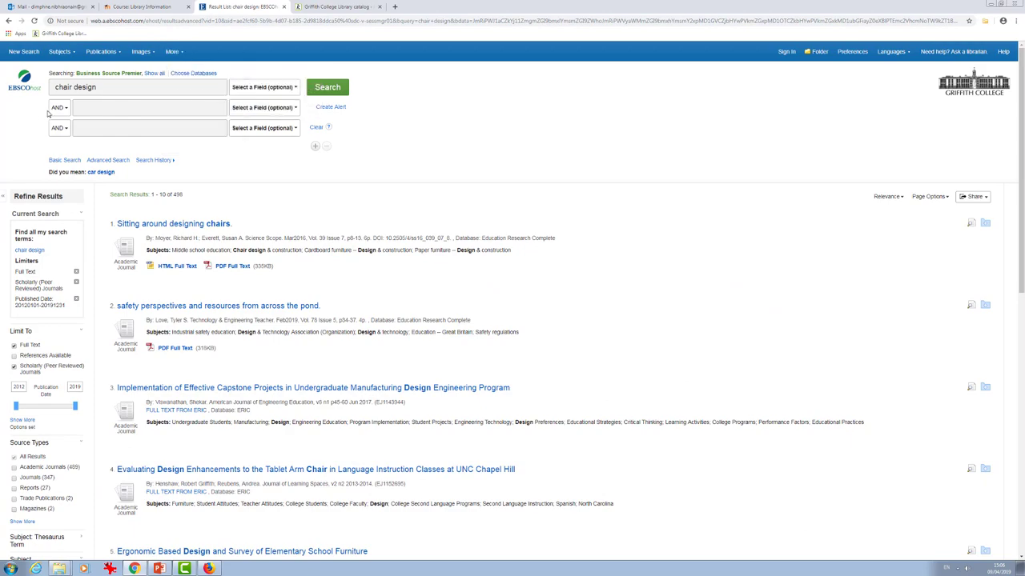
# Search for chair design AND ergonomics.
pyautogui.click(107, 108)
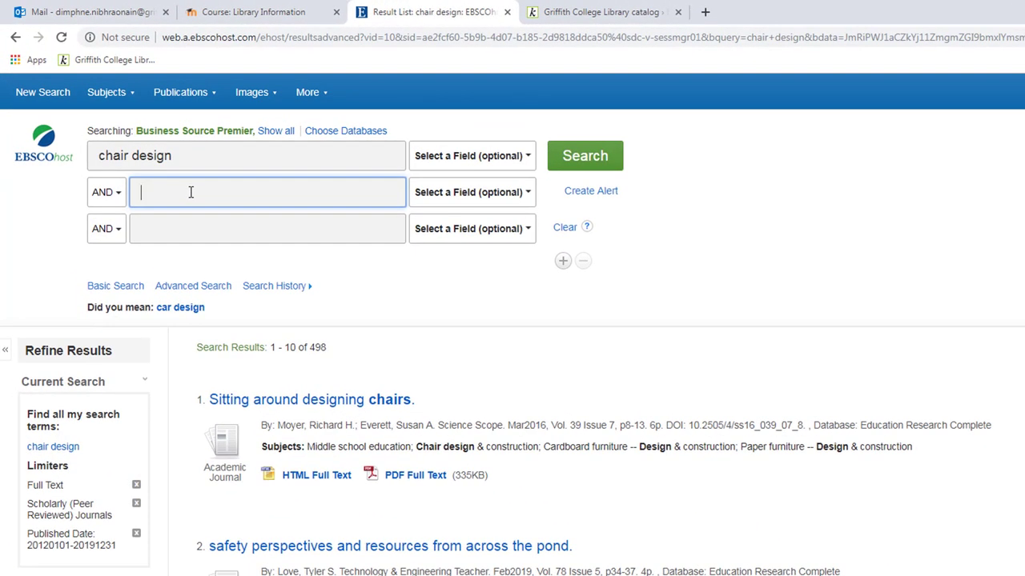
pyautogui.write('ergonomics')
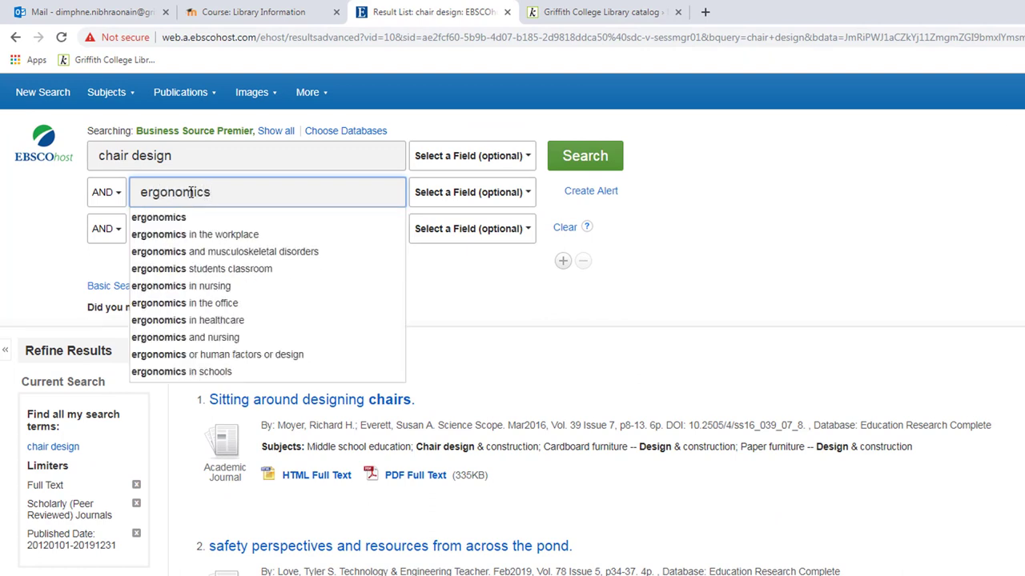
pyautogui.press('Return')
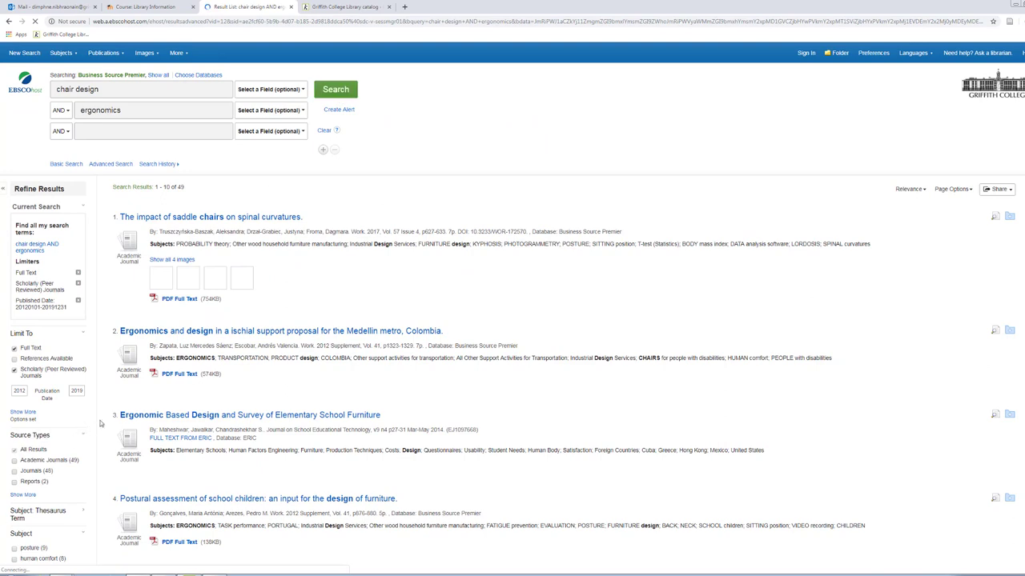
pyautogui.scroll(-2, 147, 401)
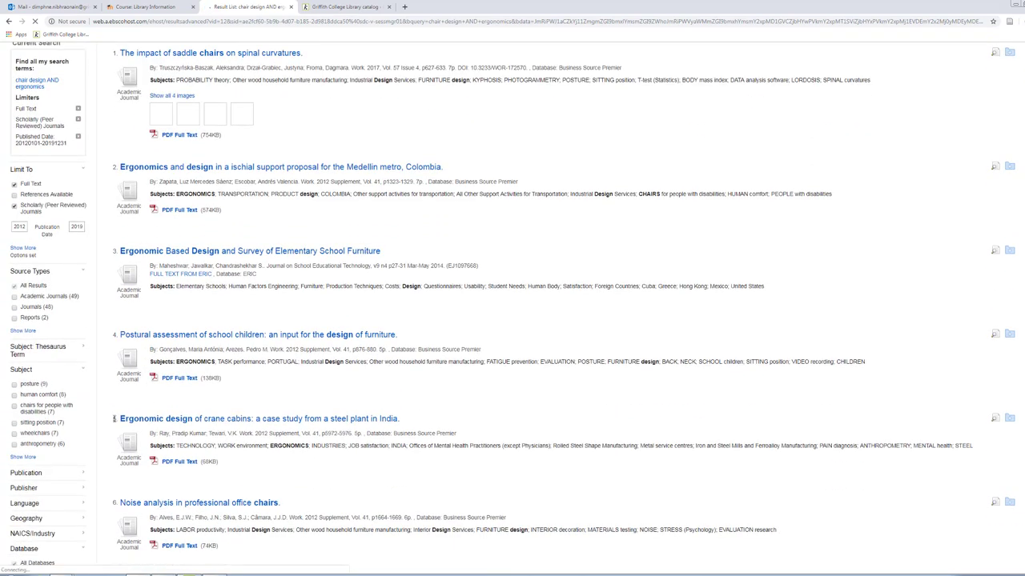
pyautogui.scroll(2, 113, 418)
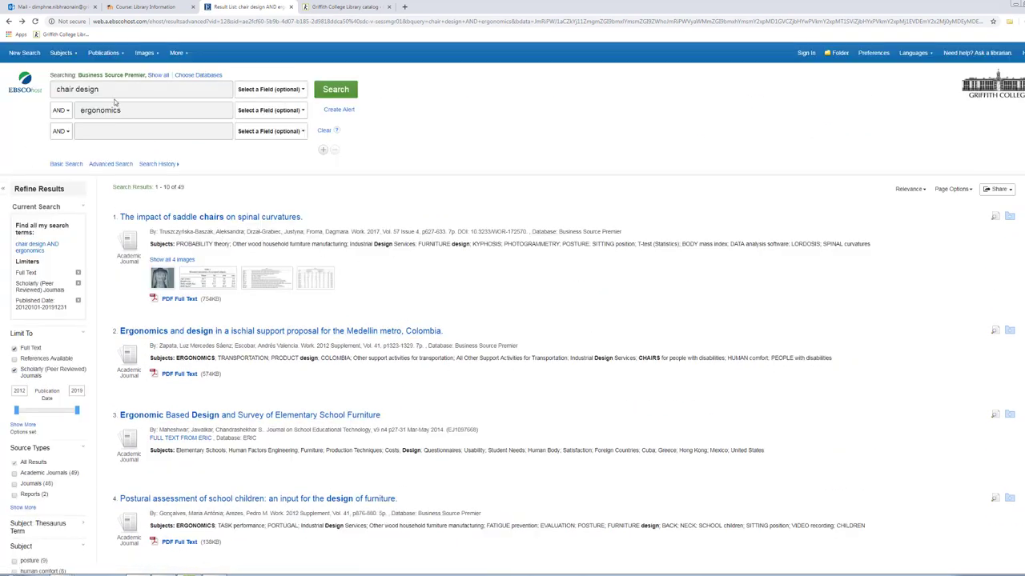
# Change the search terms to 'furniture design' AND 'materials' and rerun it.
pyautogui.moveTo(119, 92); pyautogui.dragTo(16, 74)
pyautogui.write('furni')
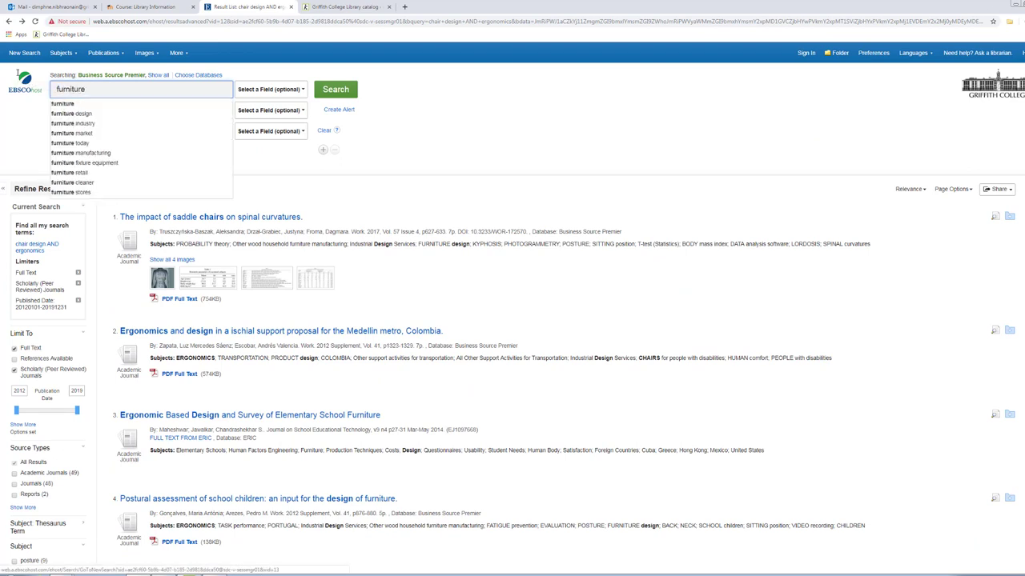
pyautogui.write('ture')
pyautogui.press('Down')
pyautogui.press('Down')
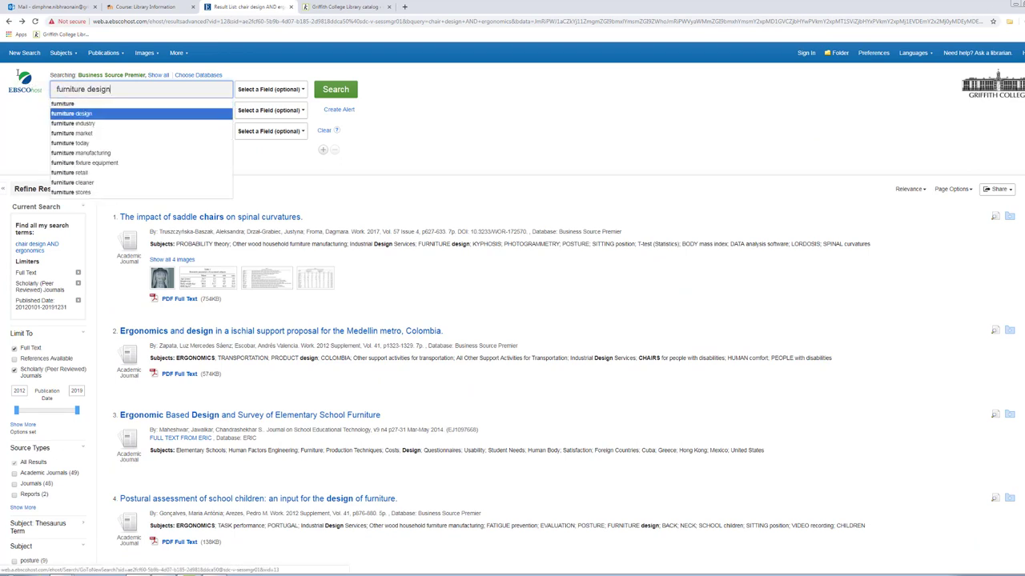
pyautogui.press('Return')
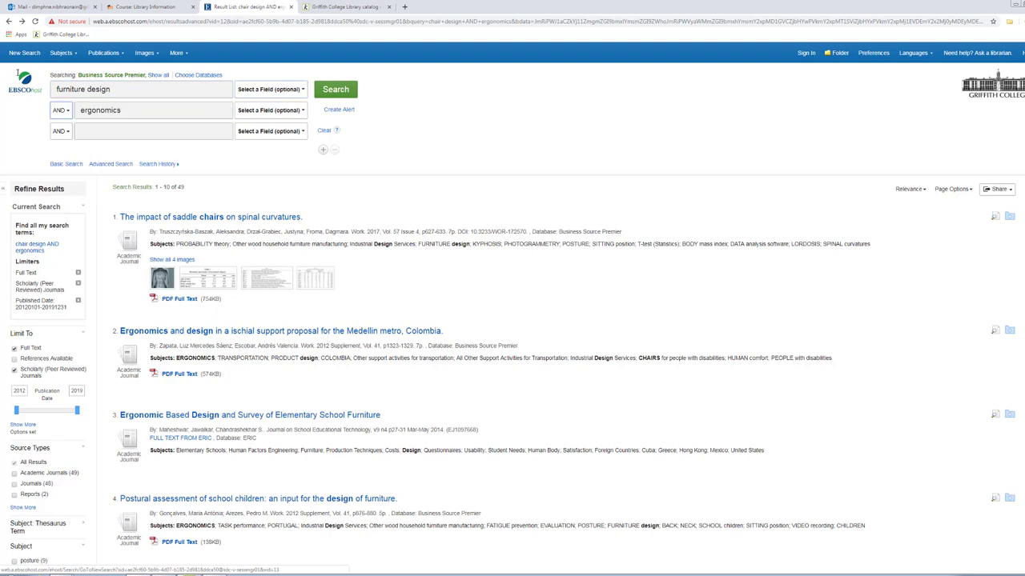
pyautogui.doubleClick(100, 110)
pyautogui.write('materials')
pyautogui.press('Return')
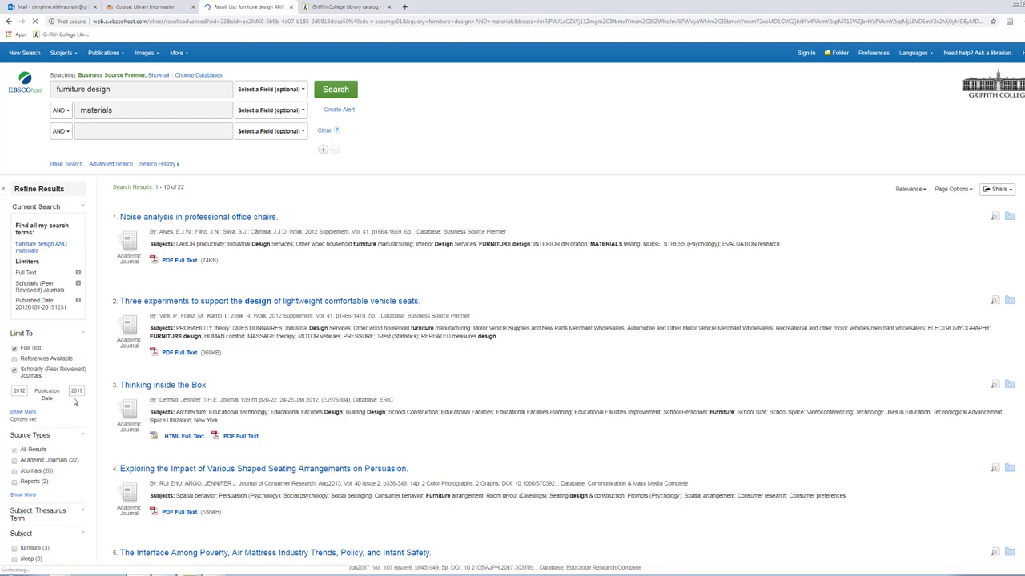
# Open the detailed record of the lightweight comfortable vehicle seats article.
pyautogui.scroll(-1, 104, 417)
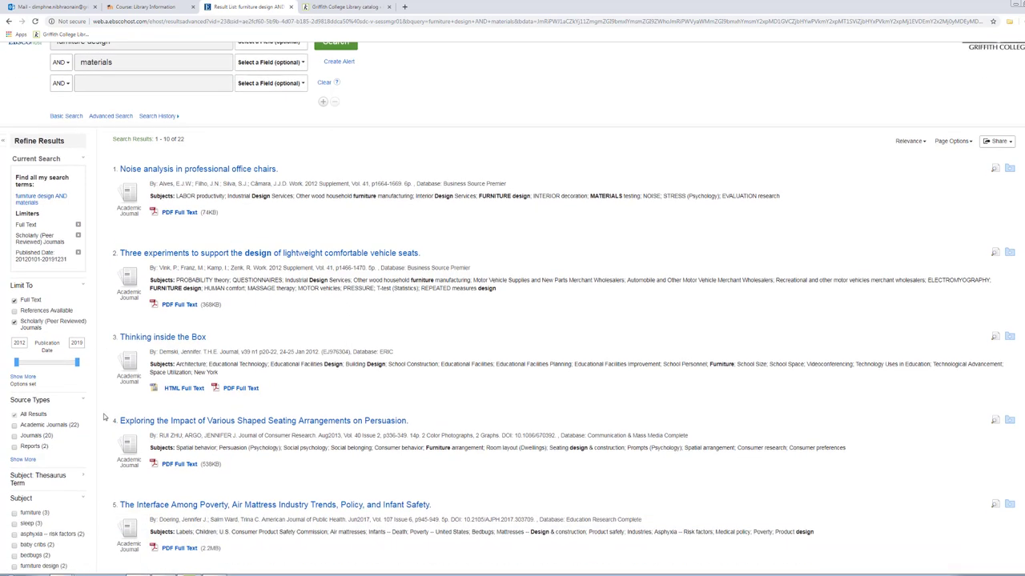
pyautogui.scroll(-2, 104, 417)
pyautogui.scroll(3, 104, 417)
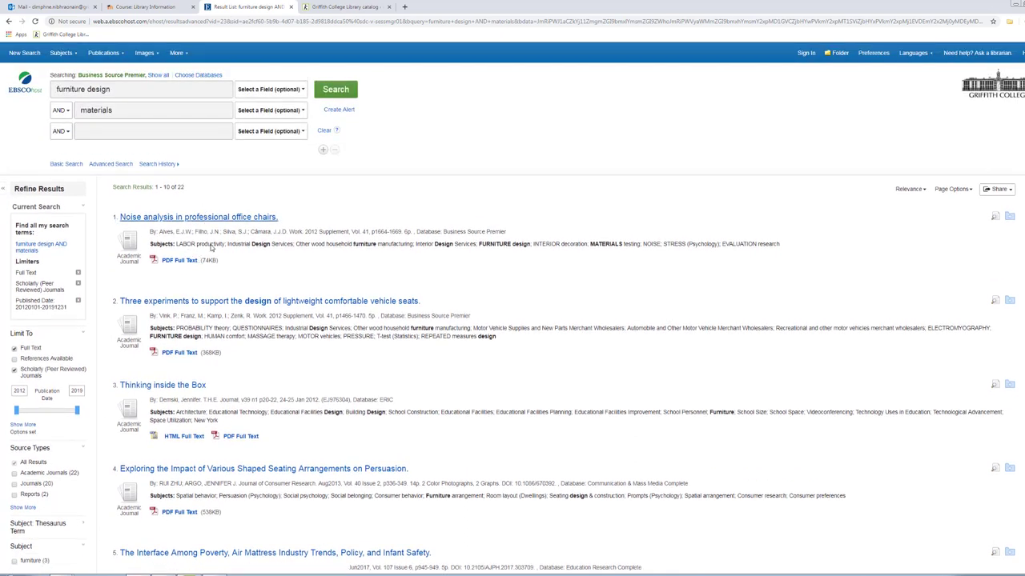
pyautogui.scroll(-3, 213, 249)
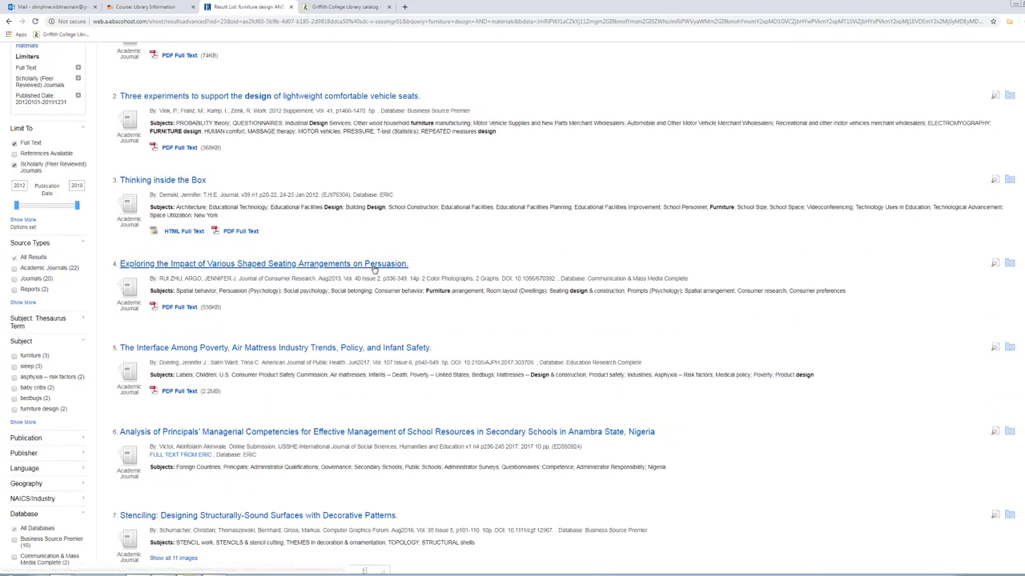
pyautogui.click(285, 96)
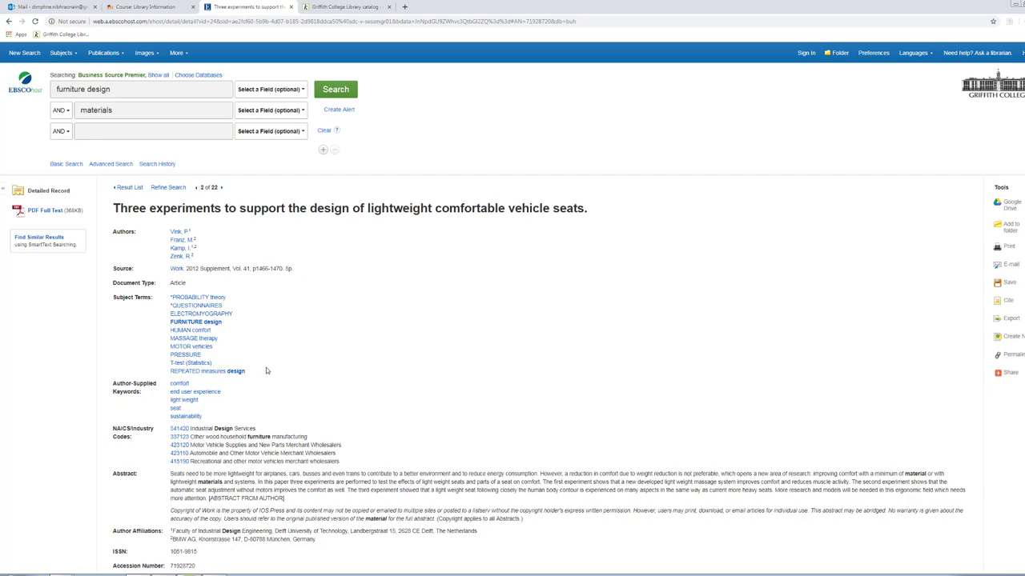
# Highlight the record's subject terms, then go back to the 22-result list with Alt+Left.
pyautogui.moveTo(264, 371); pyautogui.dragTo(174, 295)
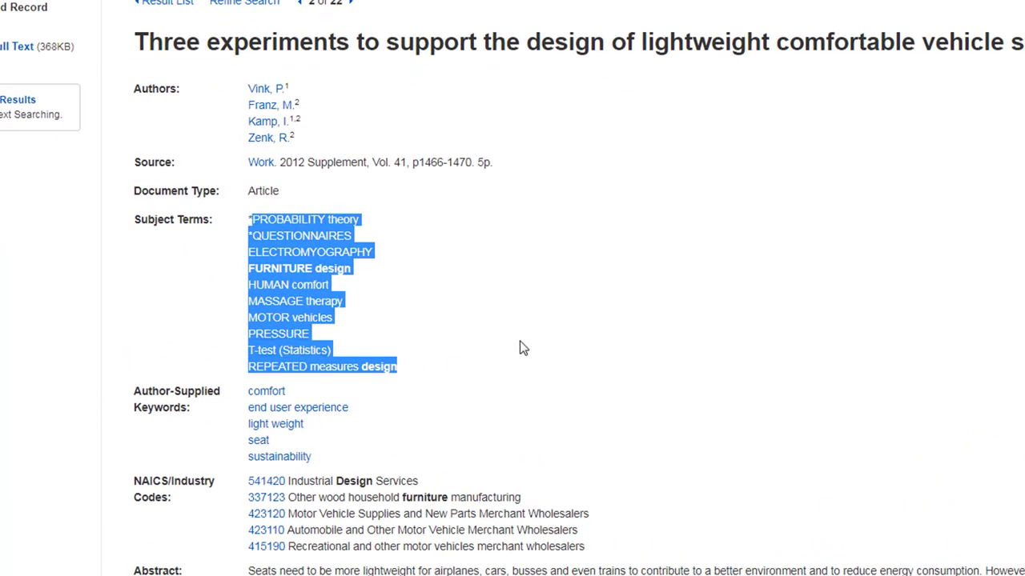
pyautogui.click(633, 428)
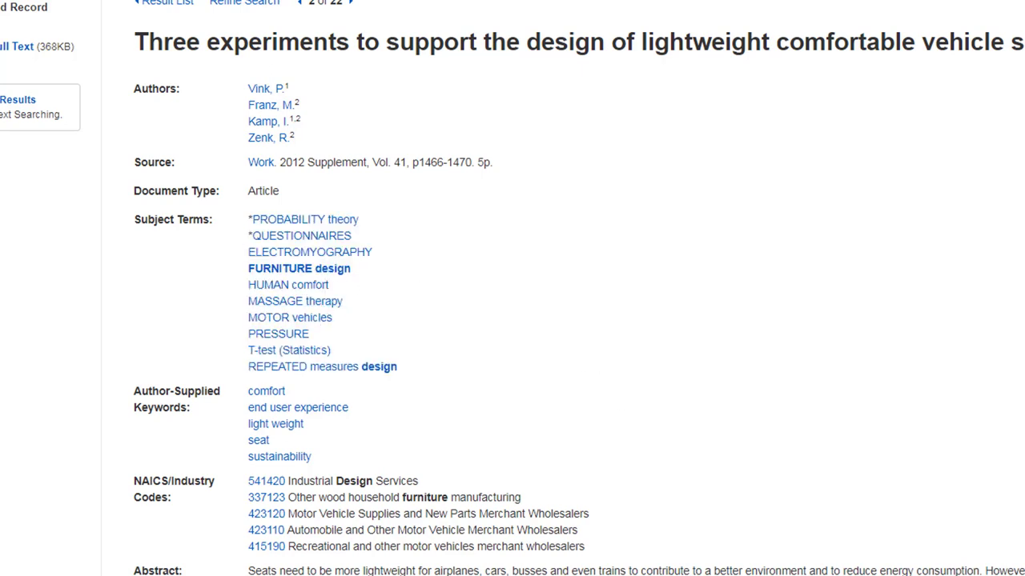
pyautogui.hotkey('alt', 'Left')
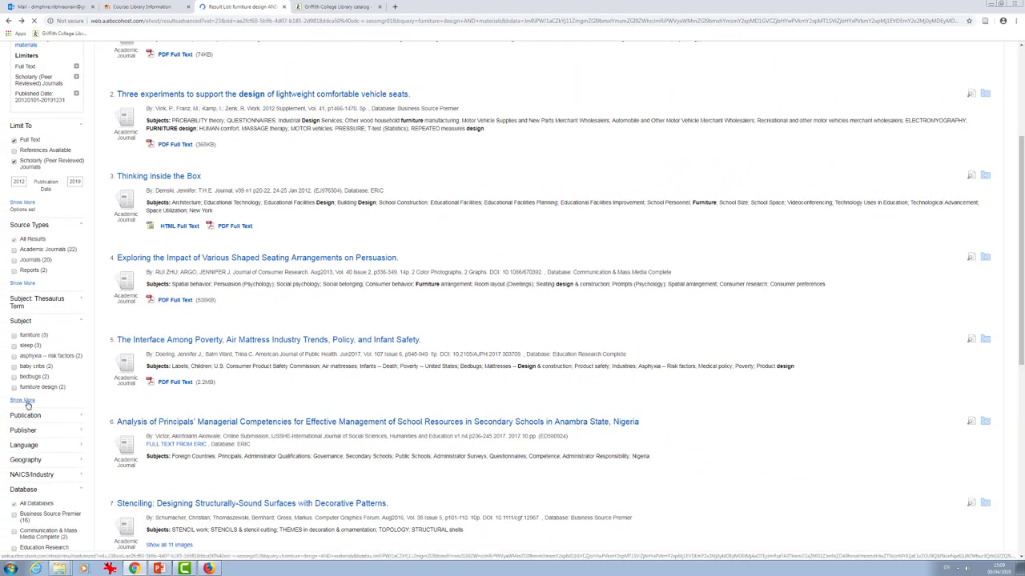
# Search 'ergonomics' AND 'furniture' and open the PDF full text of the wood furniture article.
pyautogui.write('gonomics')
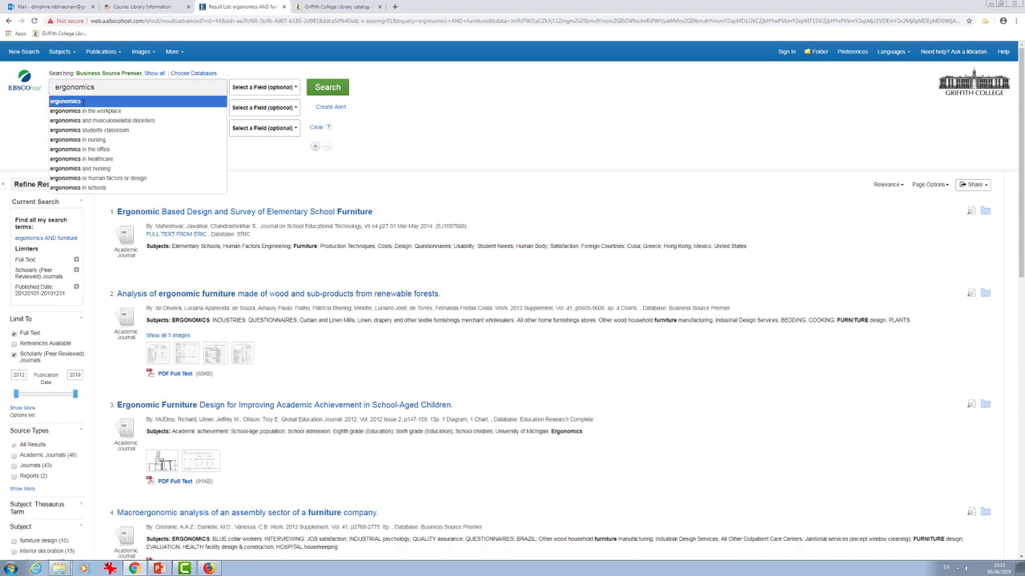
pyautogui.click(85, 105)
pyautogui.write('furniture')
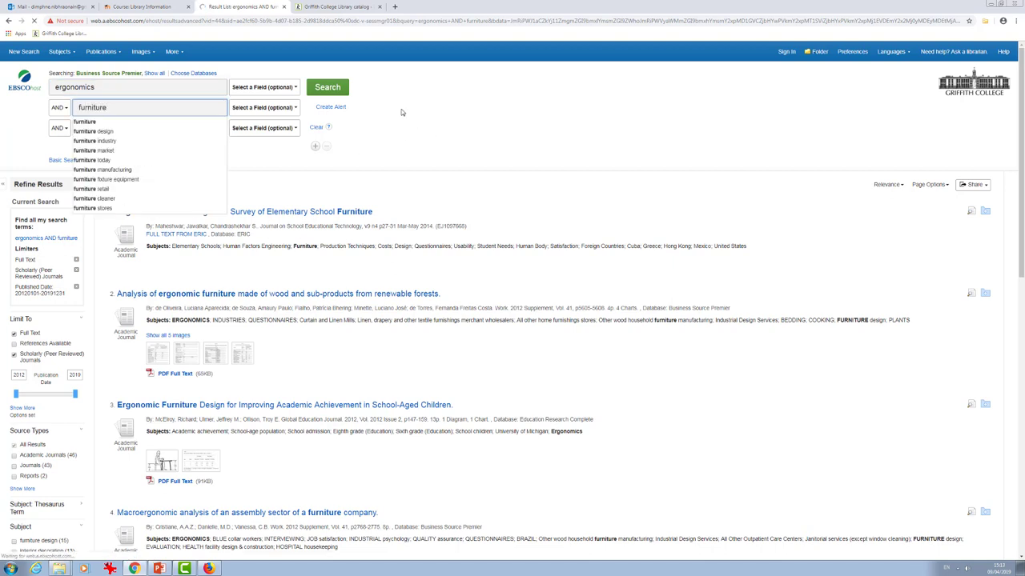
pyautogui.click(328, 88)
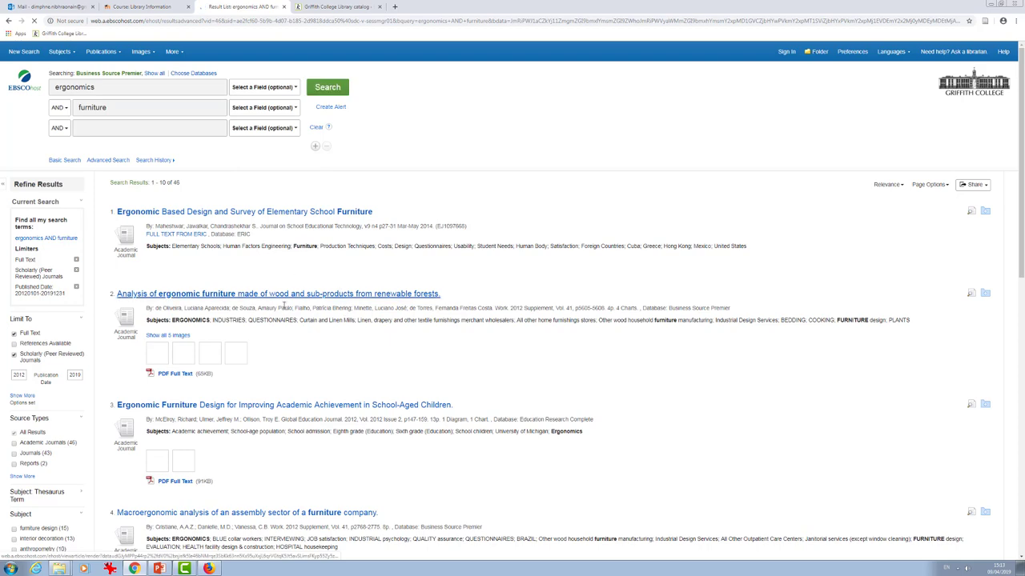
pyautogui.click(178, 375)
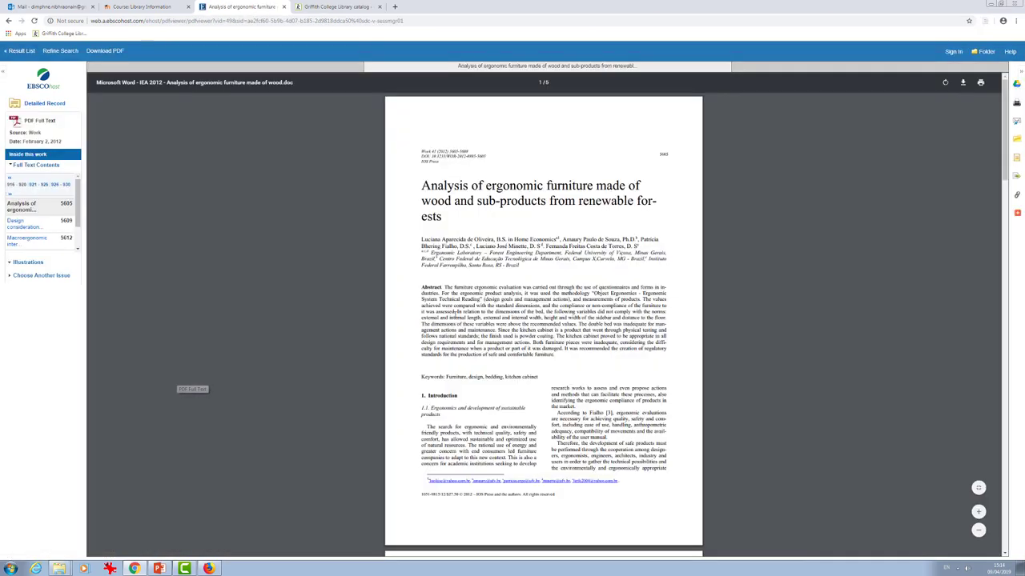
# Highlight part of the PDF abstract and the Work 41 / DOI header lines.
pyautogui.moveTo(420, 287); pyautogui.dragTo(452, 330)
pyautogui.click(607, 337)
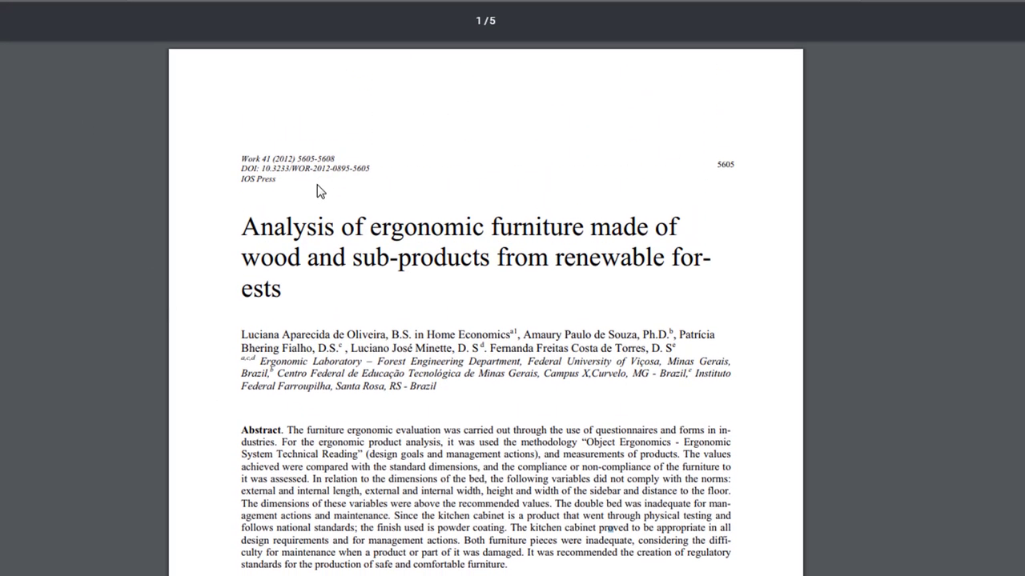
pyautogui.moveTo(241, 164); pyautogui.dragTo(370, 175)
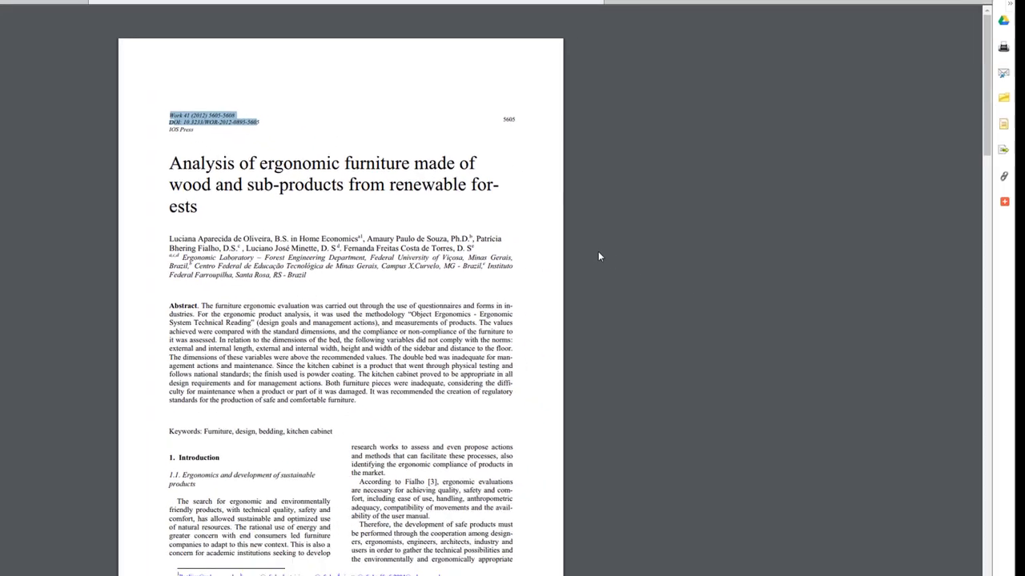
pyautogui.click(763, 199)
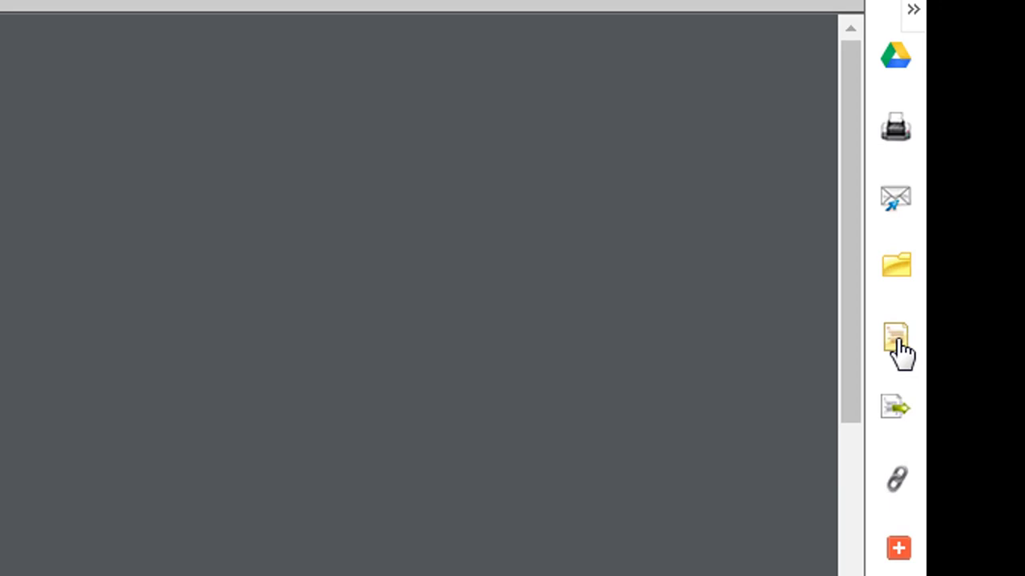
# Open the Cite panel and scroll to the Harvard citation format.
pyautogui.click(897, 350)
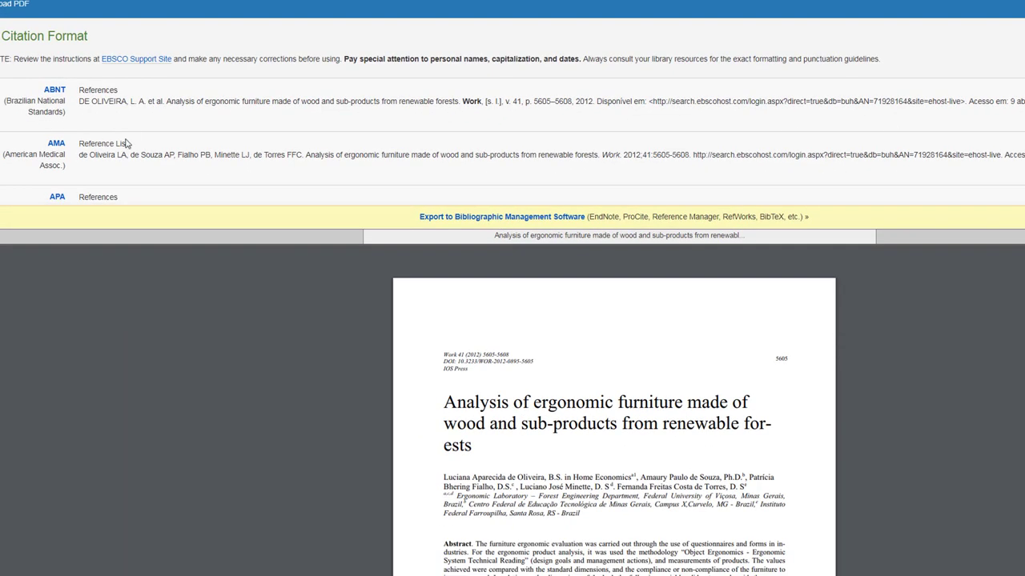
pyautogui.scroll(-5, 128, 152)
pyautogui.scroll(3, 132, 166)
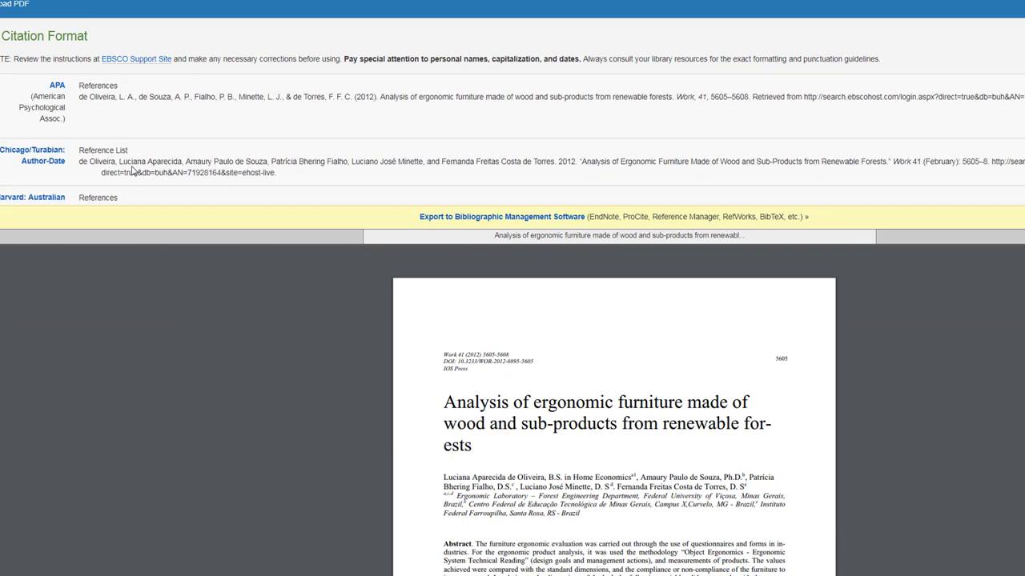
pyautogui.scroll(-3, 132, 166)
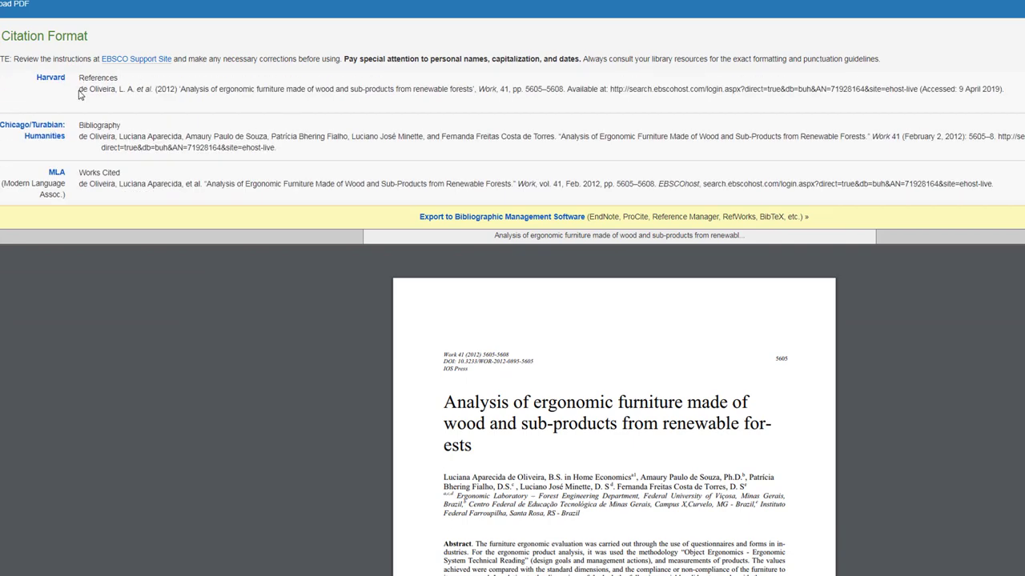
# Select the full Harvard citation and copy it via the right-click menu.
pyautogui.moveTo(80, 88); pyautogui.dragTo(934, 143)
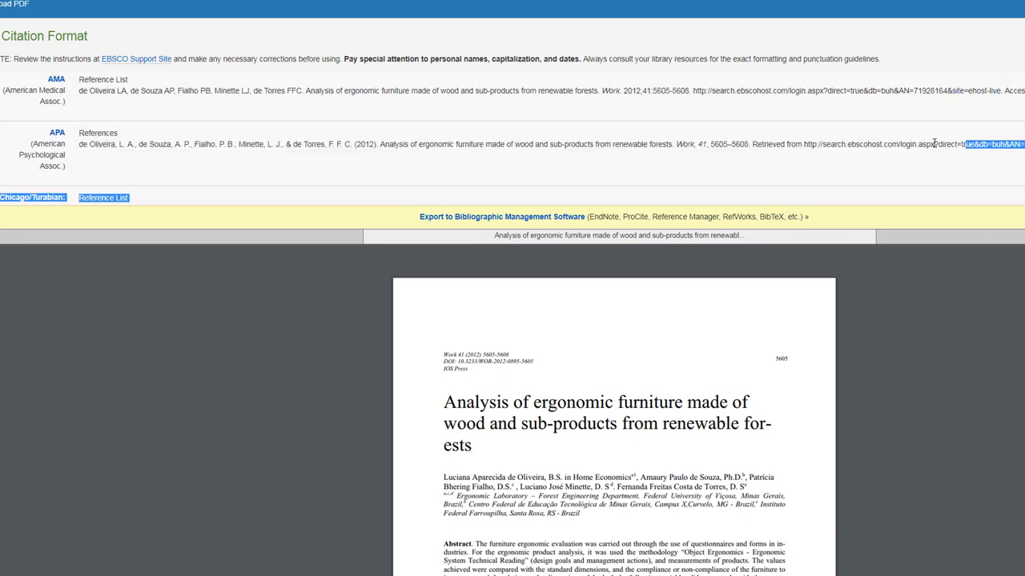
pyautogui.scroll(-3, 688, 141)
pyautogui.doubleClick(309, 136)
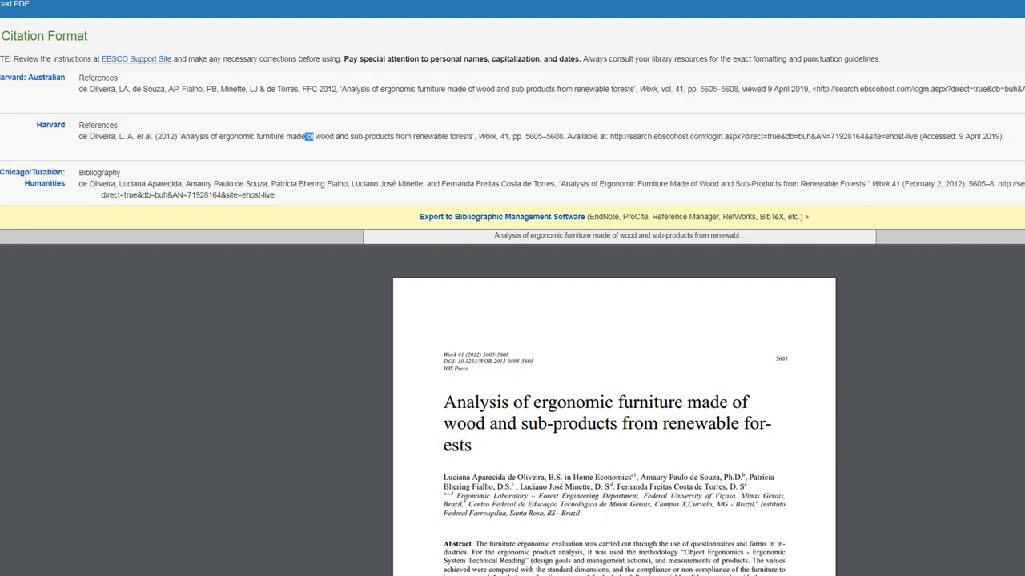
pyautogui.doubleClick(83, 137)
pyautogui.moveTo(481, 141); pyautogui.dragTo(915, 143)
pyautogui.rightClick(869, 146)
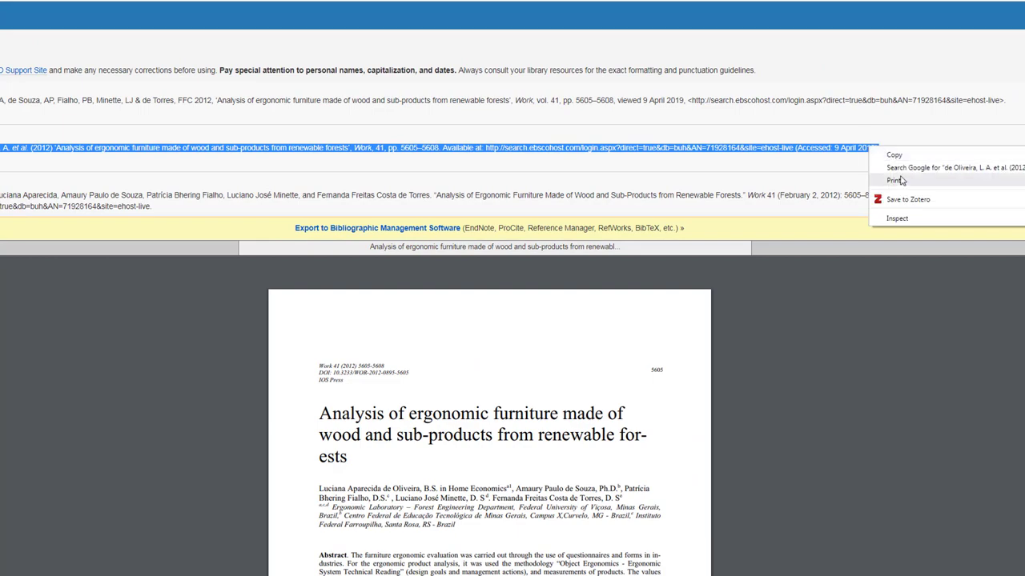
pyautogui.click(911, 157)
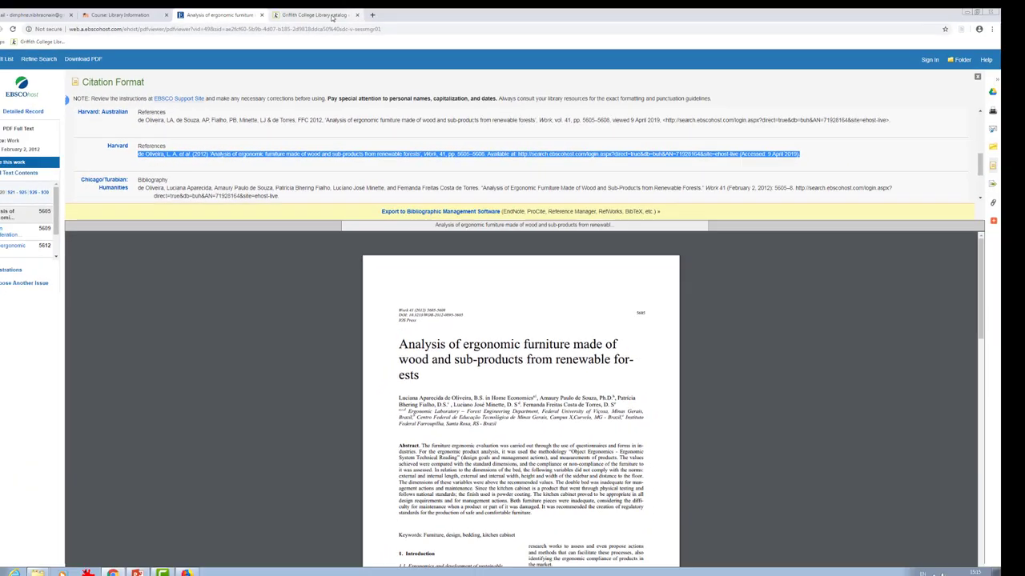
pyautogui.click(517, 152)
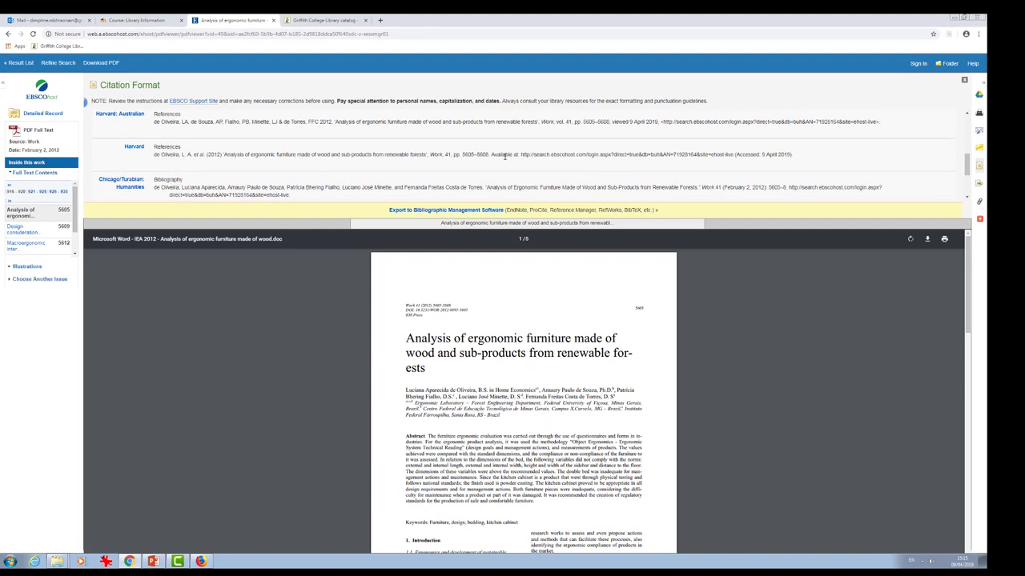
# Highlight the citation's Available-at URL and 9 April 2019 access date, then switch to the library catalog.
pyautogui.moveTo(492, 153); pyautogui.dragTo(735, 161)
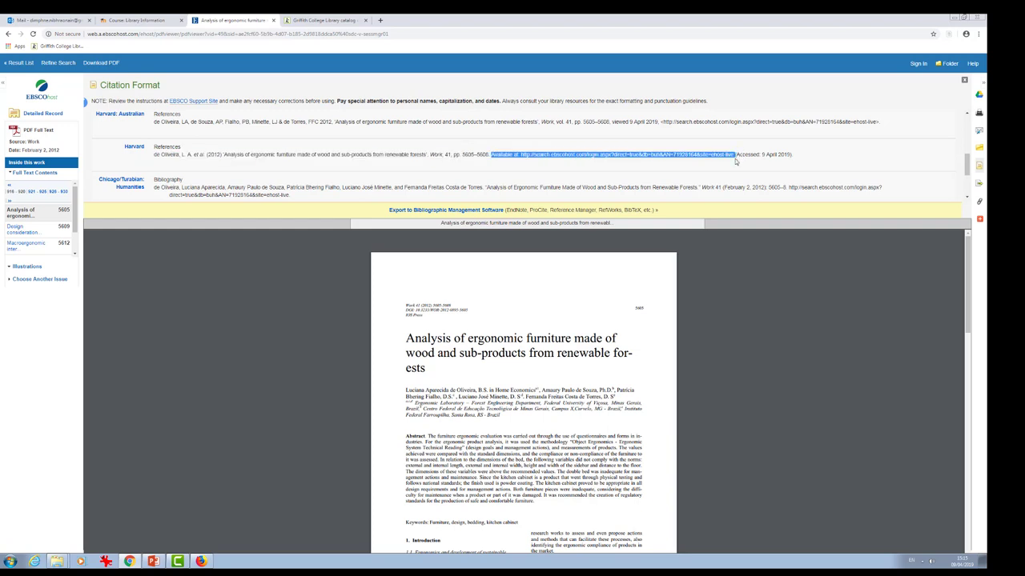
pyautogui.click(737, 163)
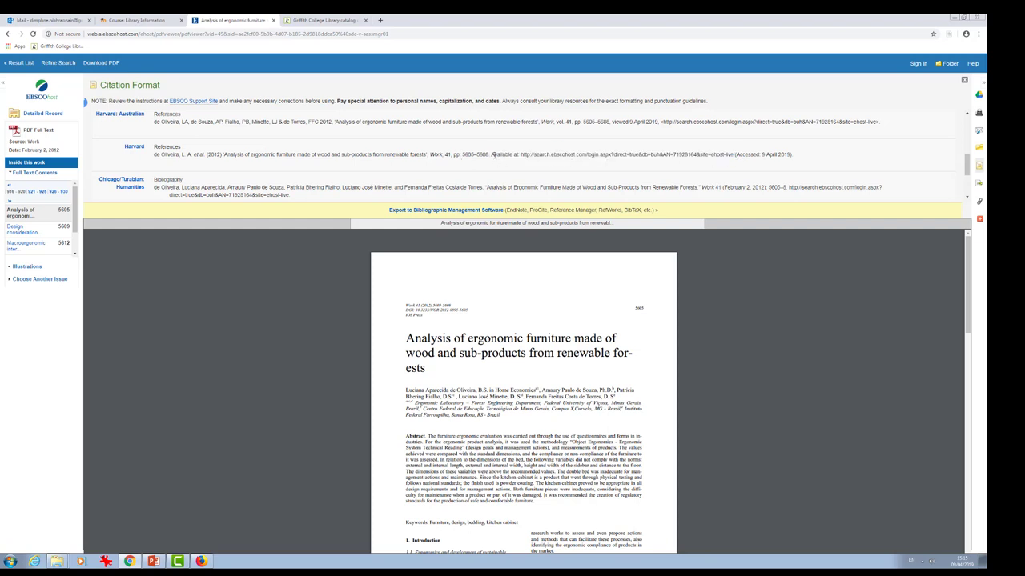
pyautogui.moveTo(492, 154); pyautogui.dragTo(734, 158)
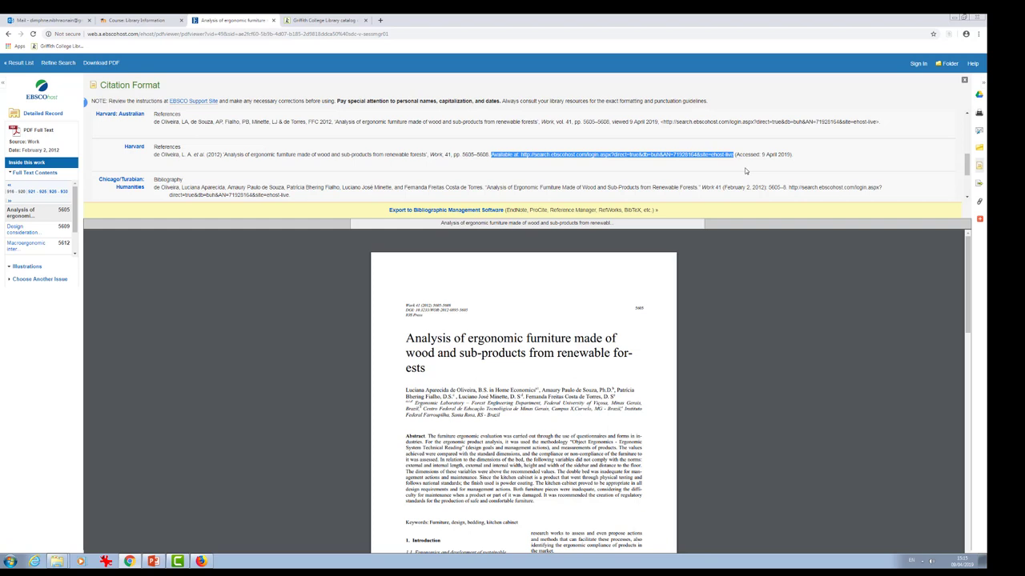
pyautogui.click(763, 166)
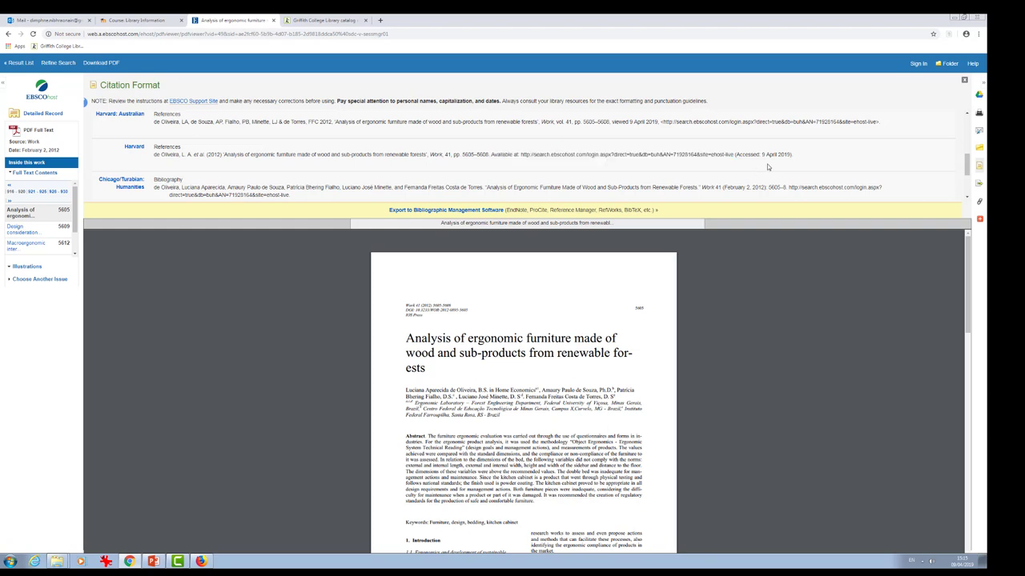
pyautogui.moveTo(766, 155); pyautogui.dragTo(793, 154)
pyautogui.click(323, 20)
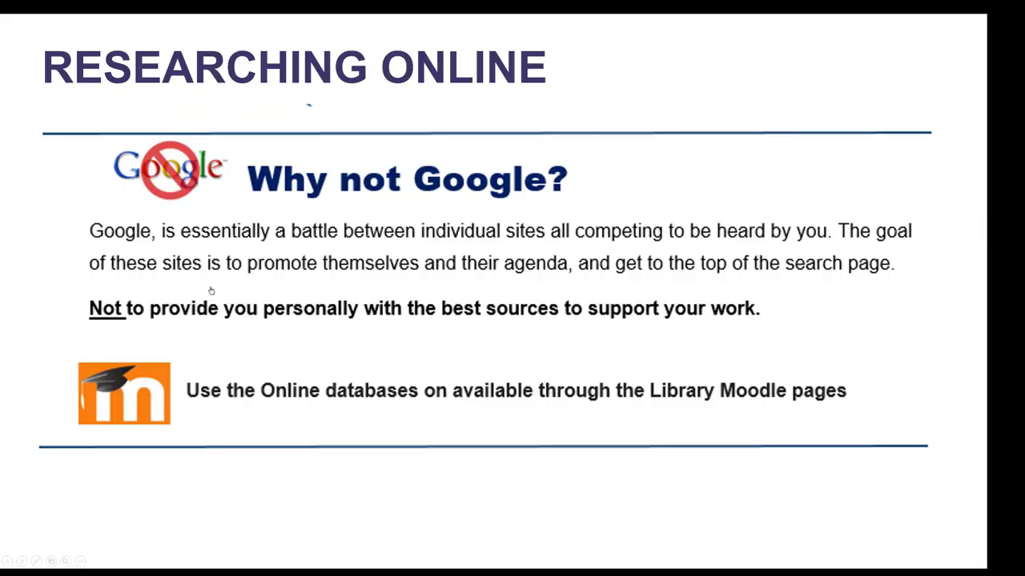